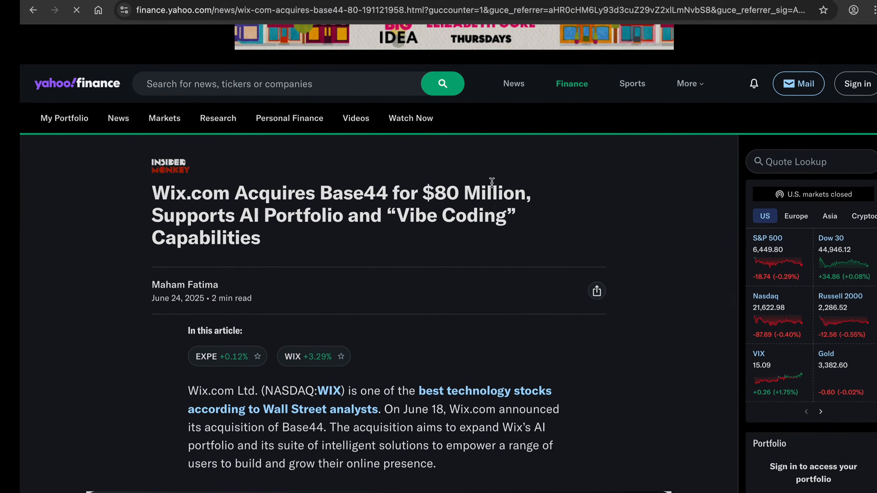
left_click_drag(531, 191, 534, 209)
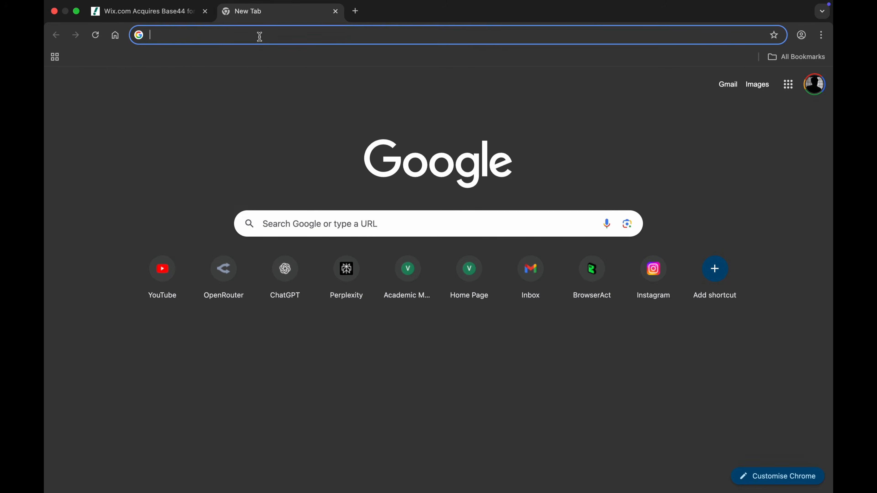
Search the web for "base 44", open the Base44 site and start building
left_click(259, 37)
type("base 44")
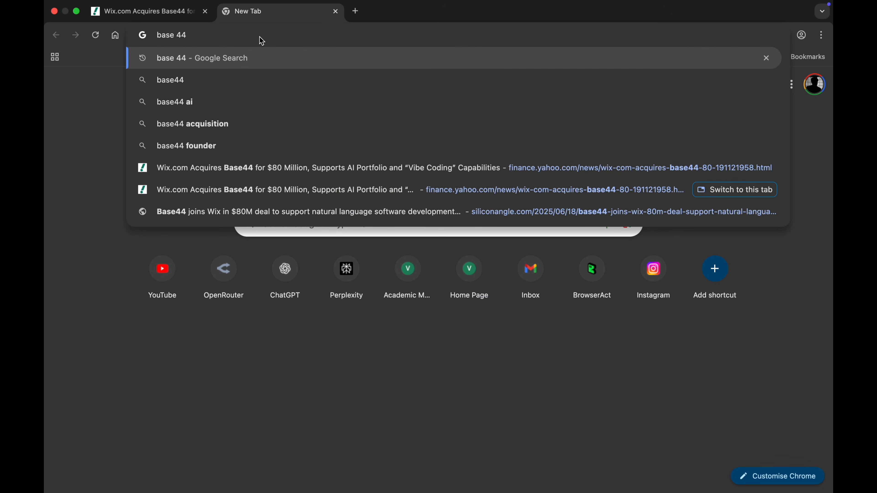
key("Return")
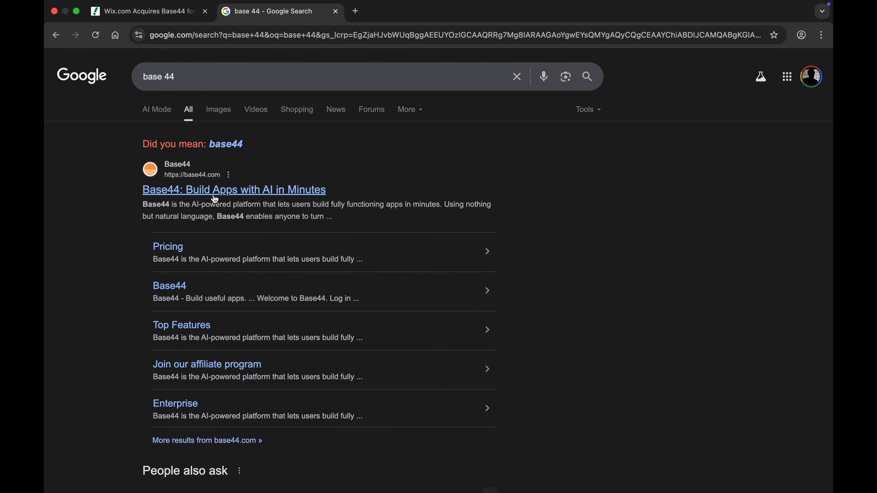
left_click(223, 190)
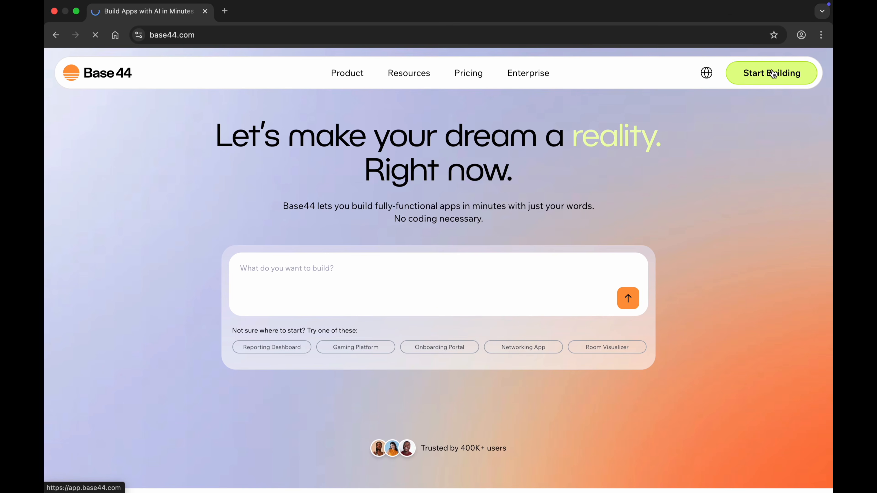
left_click(772, 73)
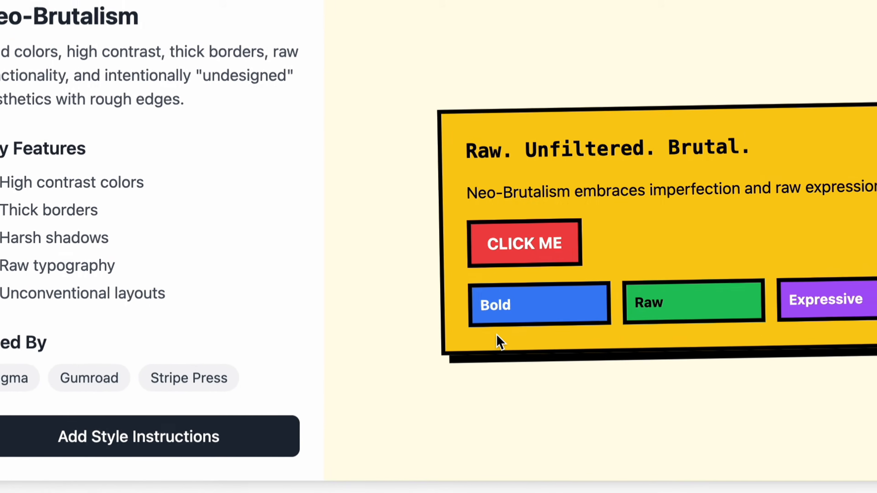
Browse the styling instructions and add the Neo-Brutalism style to the app prompt
scroll(500, 342, "down", 20)
scroll(470, 328, "down", 10)
scroll(457, 326, "up", 5)
scroll(452, 321, "up", 10)
scroll(456, 229, "up", 15)
scroll(449, 233, "down", 8)
scroll(448, 238, "up", 5)
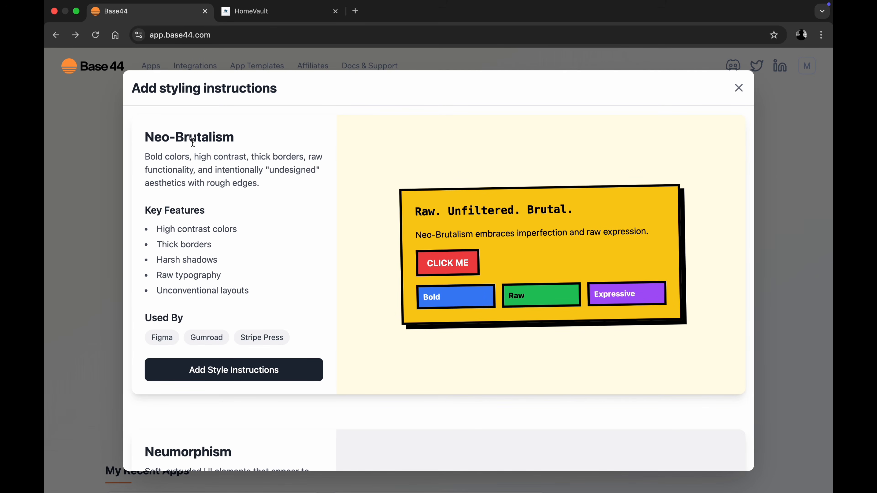
left_click(261, 379)
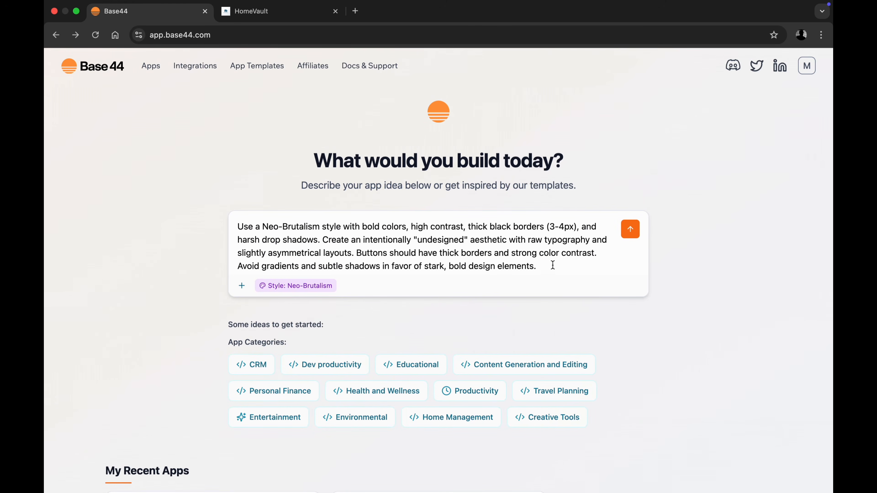
Append "build a pdf tool app,with all pdf tools ." to the prompt and submit it
type("build a pdf tool app,with all pdf tools .")
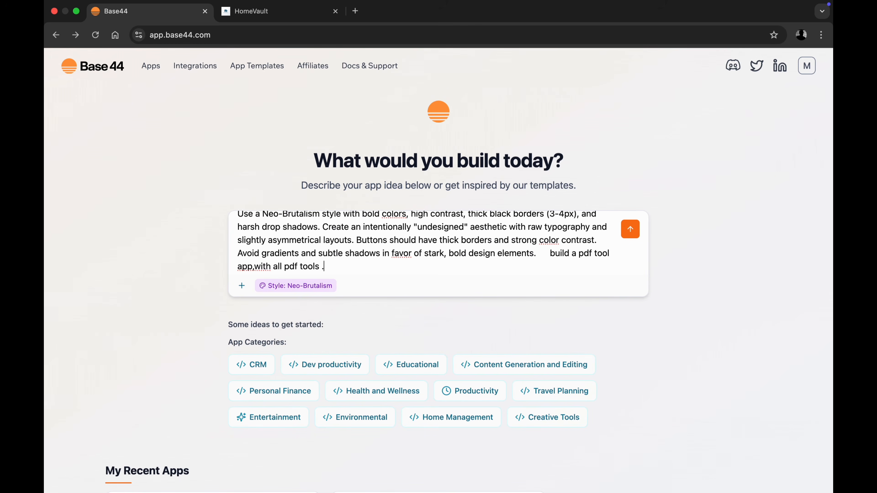
left_click(630, 229)
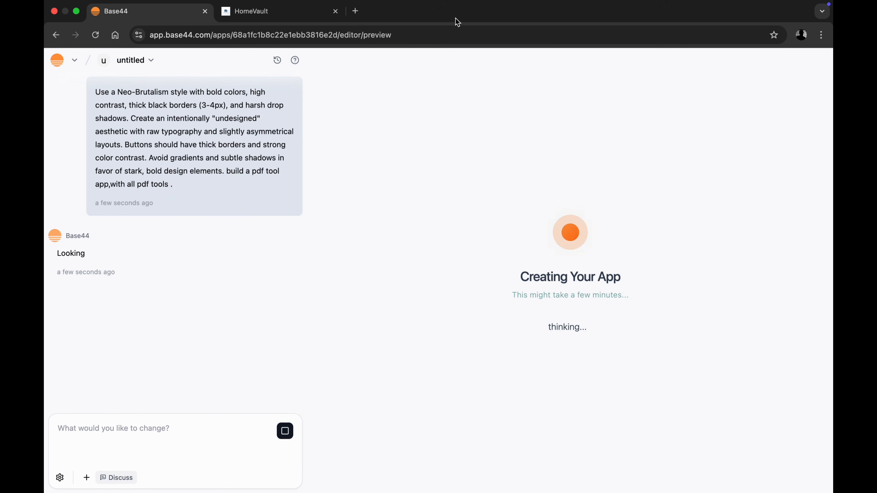
Close the HomeVault page and read through the build plan for the PDF tool app
left_click(335, 11)
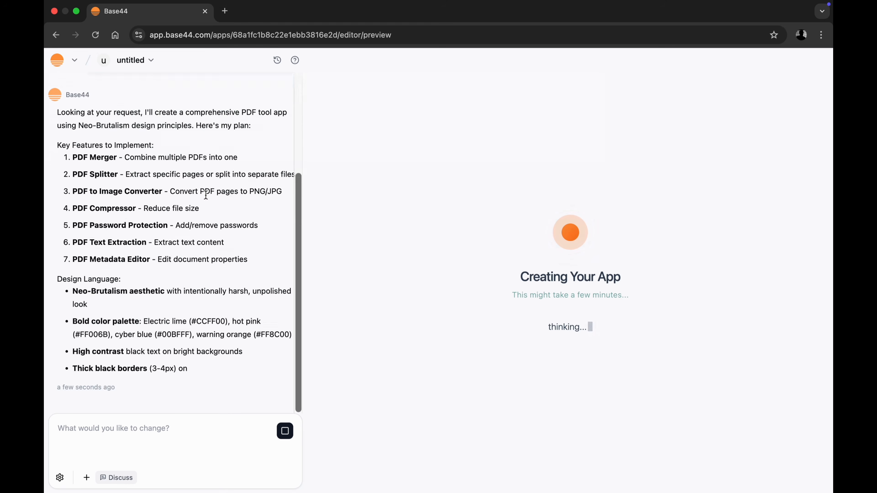
scroll(204, 194, "up", 5)
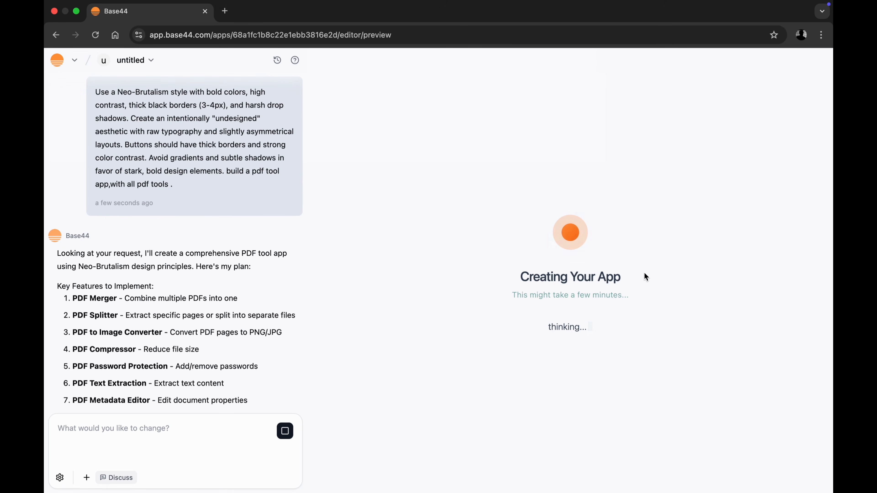
scroll(144, 287, "down", 10)
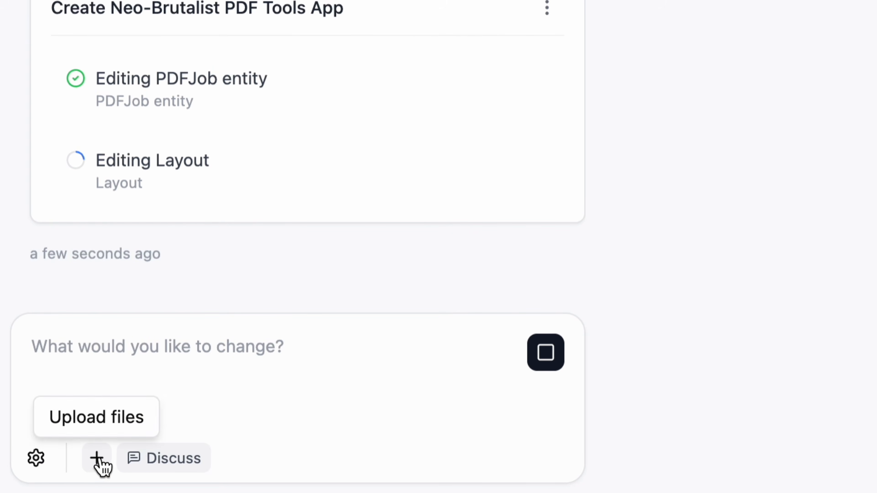
Inspect the chat's AI model options and the AI Controls settings, leaving them without saving changes
left_click(32, 462)
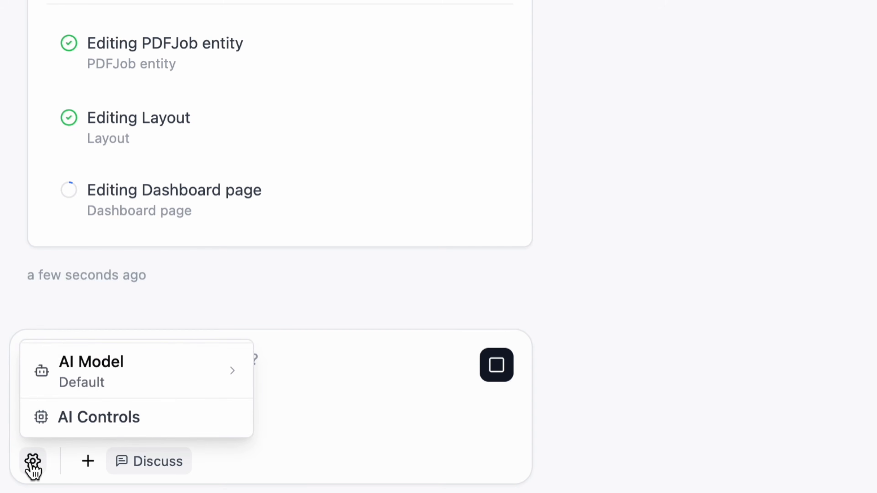
left_click(184, 373)
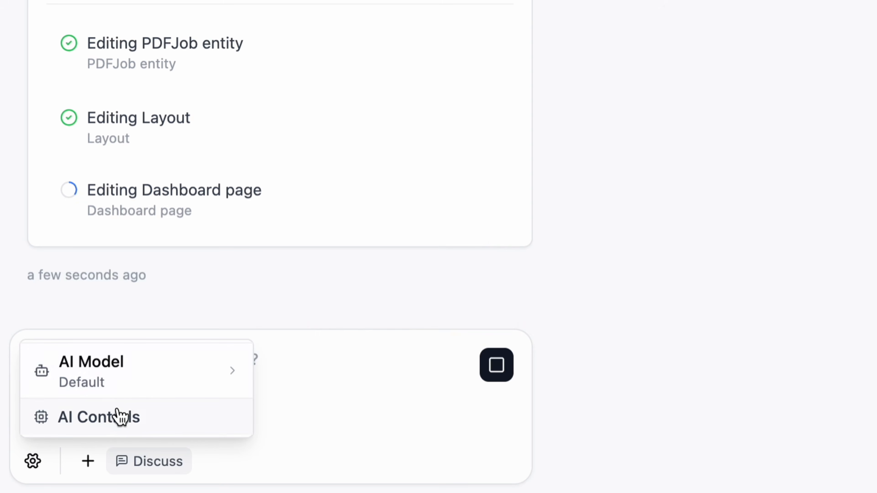
left_click(120, 417)
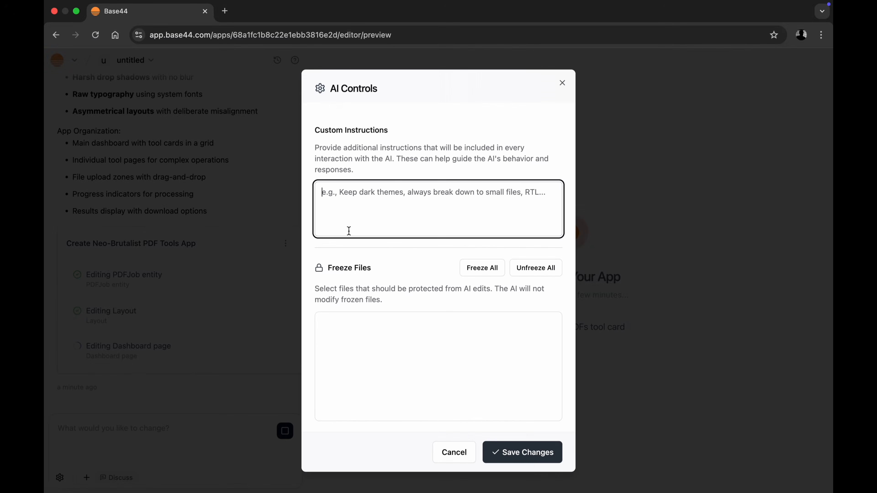
left_click(452, 453)
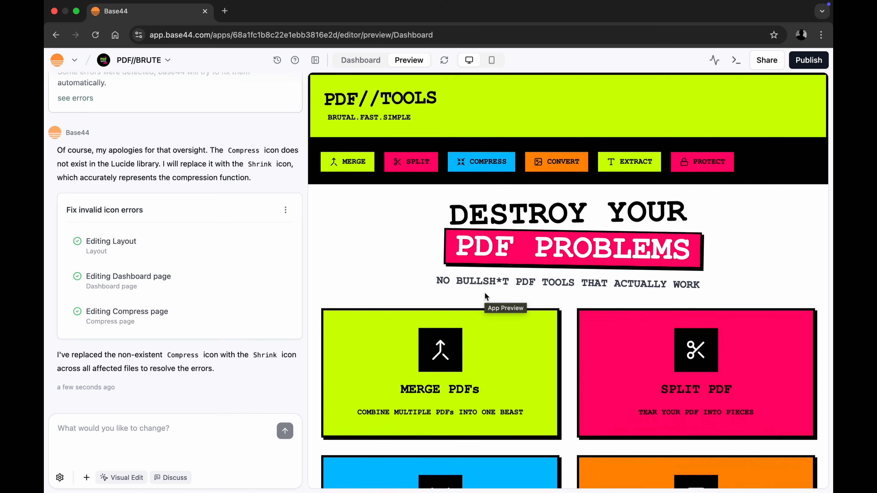
Review the generated app's home page, try the Merge PDFs upload, cancel the file selection and return to the home page
scroll(505, 266, "down", 10)
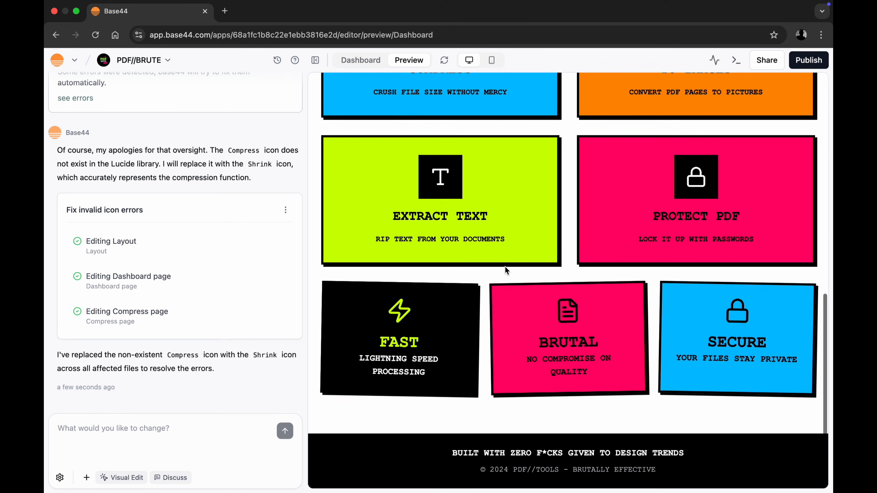
scroll(504, 267, "up", 10)
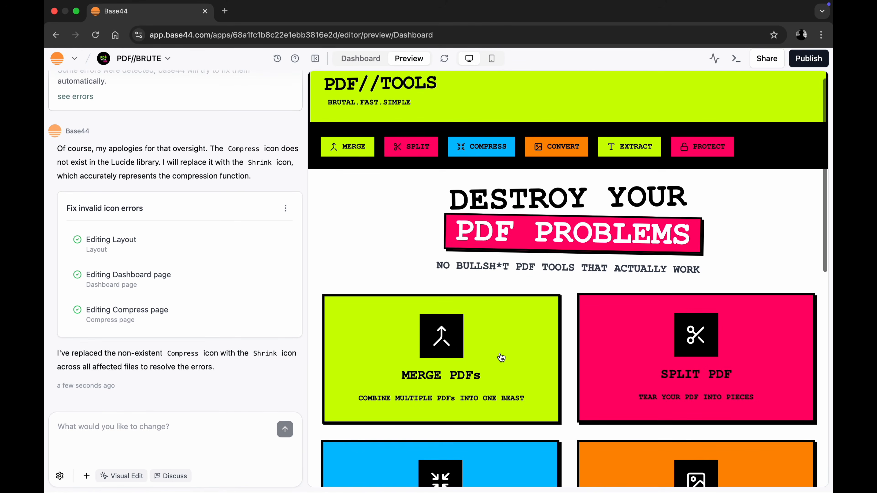
left_click(502, 358)
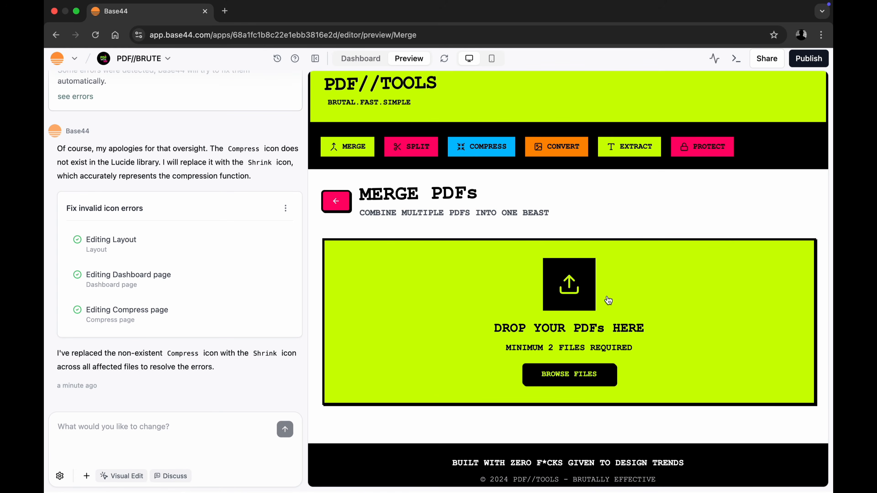
left_click(574, 291)
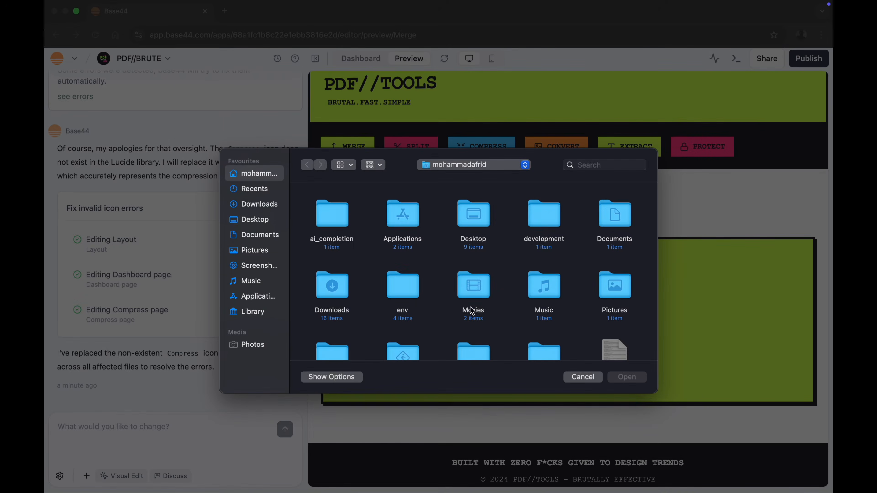
left_click(582, 377)
left_click(390, 85)
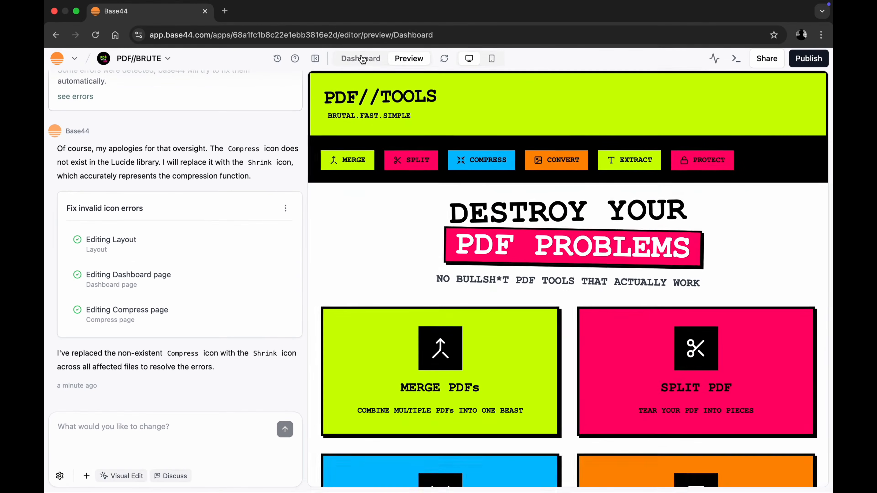
Examine the app's management overview, its user list and the PDFJob data table
left_click(351, 62)
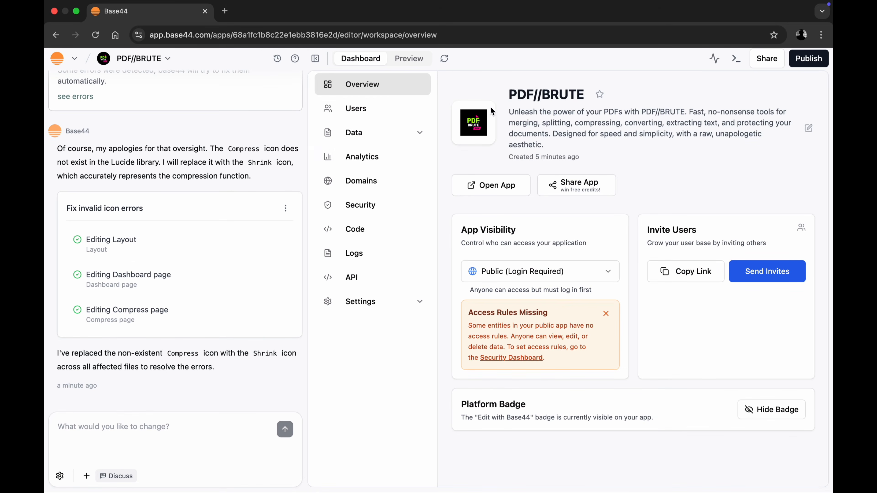
left_click(379, 112)
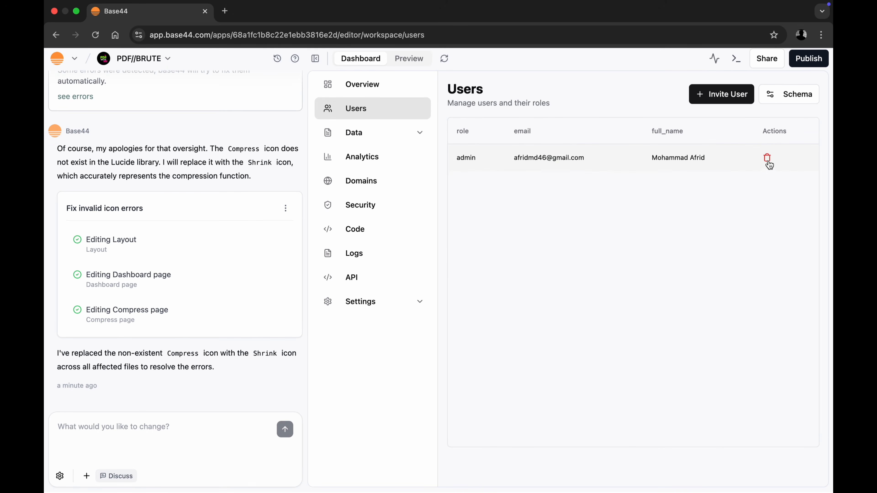
left_click(394, 138)
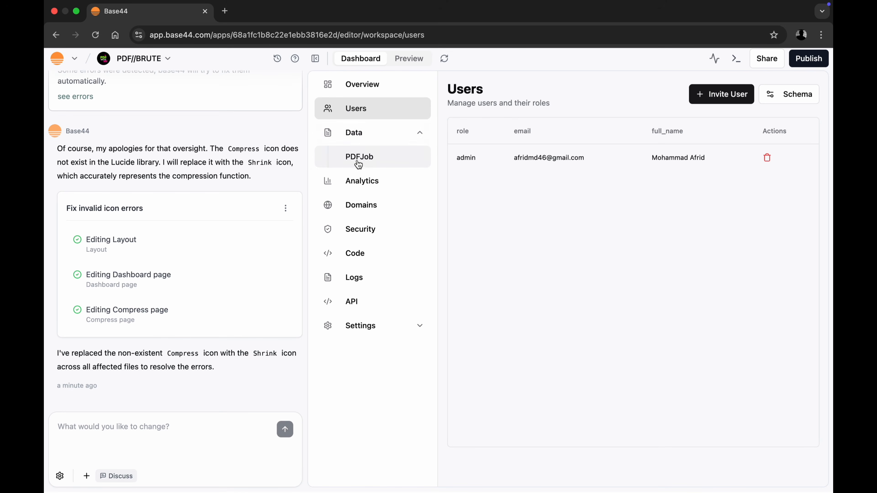
left_click(368, 161)
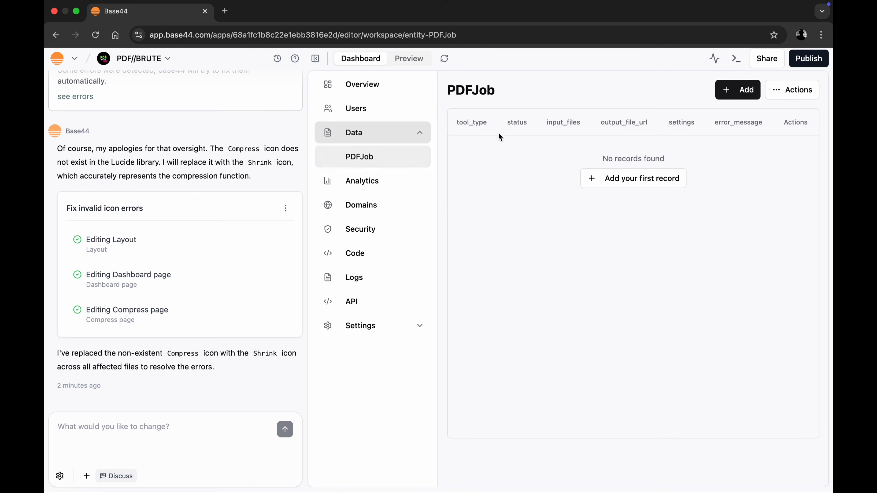
left_click(394, 137)
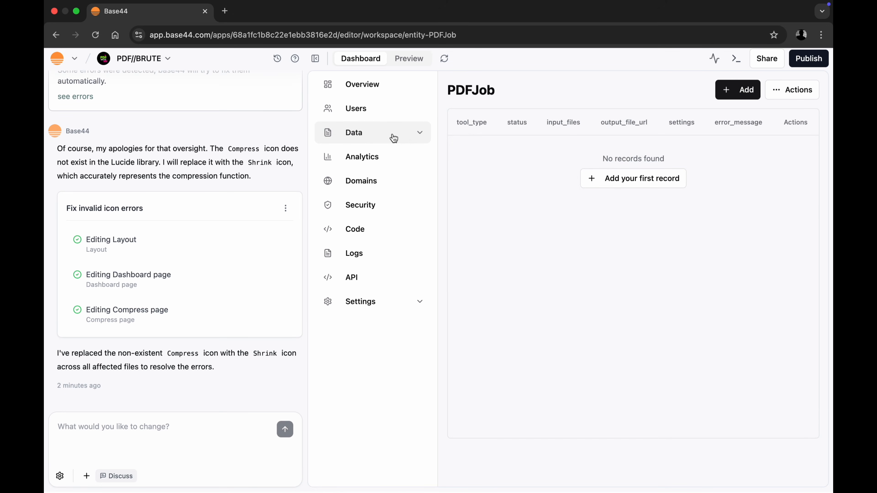
Review the app's usage analytics and the custom domain options
left_click(368, 165)
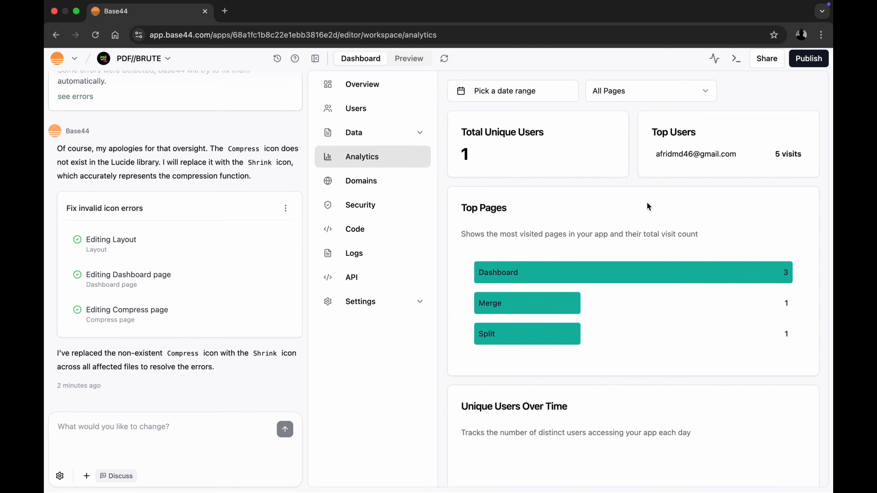
scroll(620, 229, "down", 3)
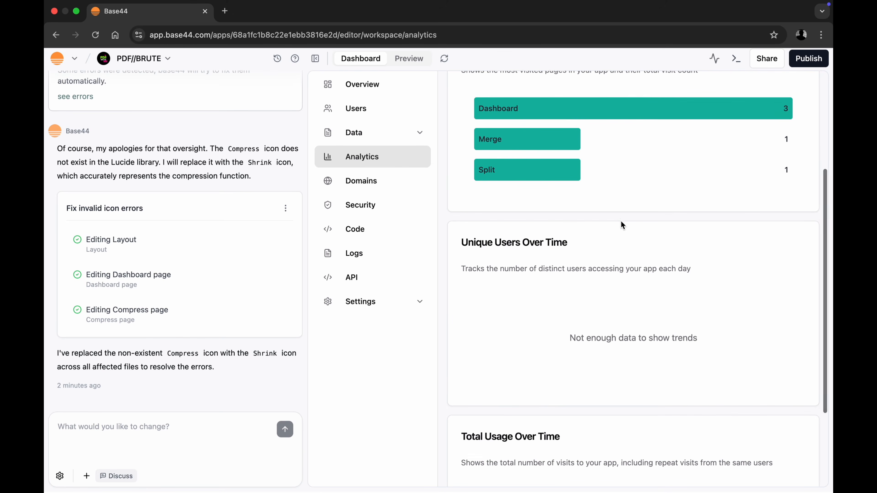
scroll(623, 225, "up", 5)
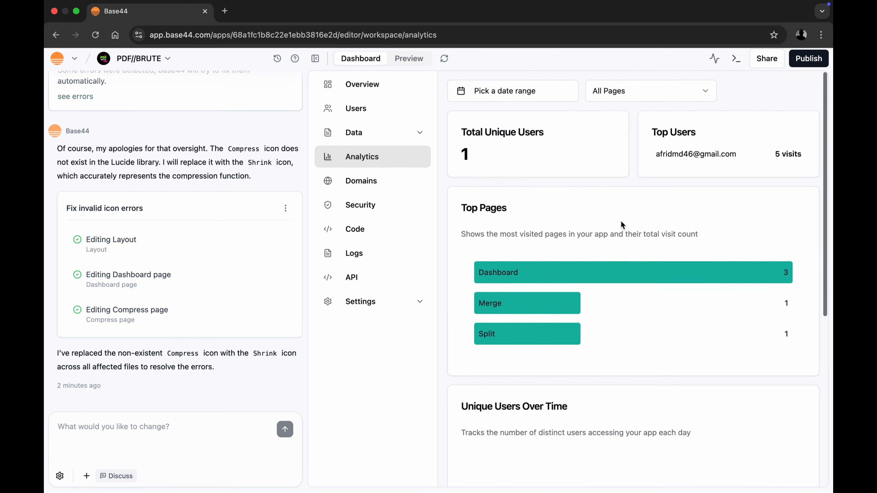
left_click(373, 189)
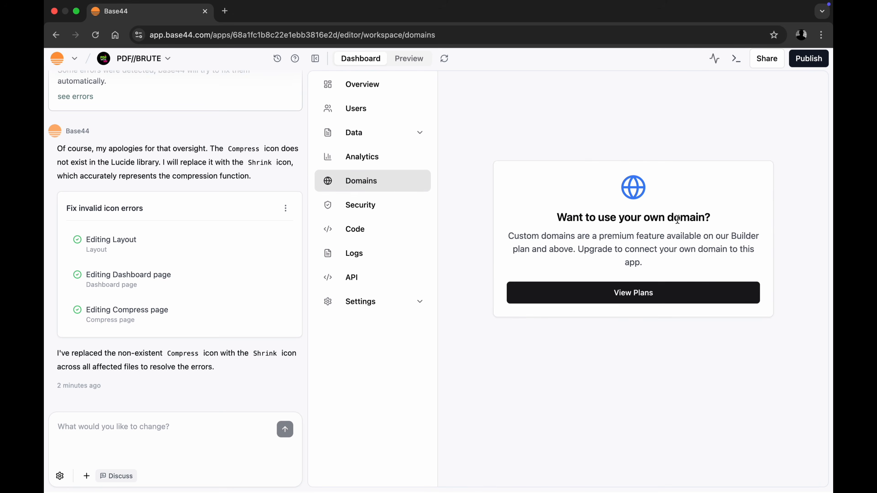
Look over the API integration code examples for PDFJob and expand the app settings
left_click(347, 280)
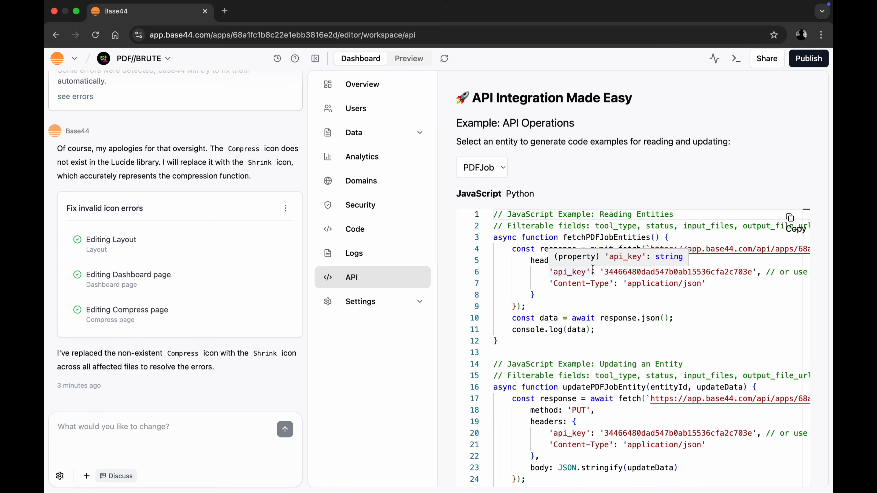
scroll(609, 186, "down", 2)
left_click(379, 306)
Open the PDF//BRUTE app through its public share URL and sign in with Google
left_click(408, 58)
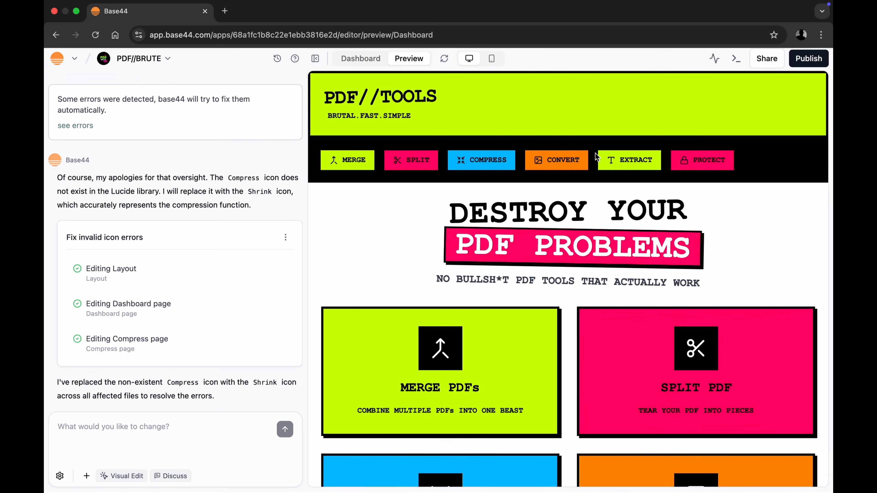
left_click(763, 62)
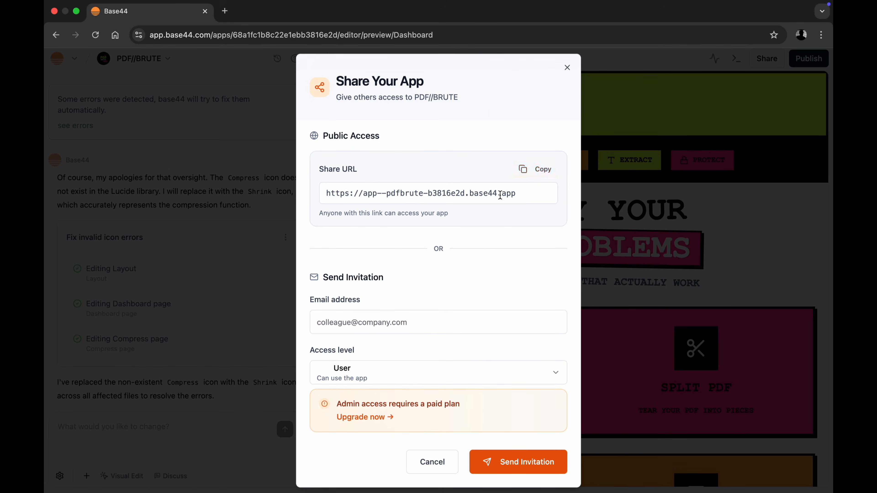
left_click(485, 200)
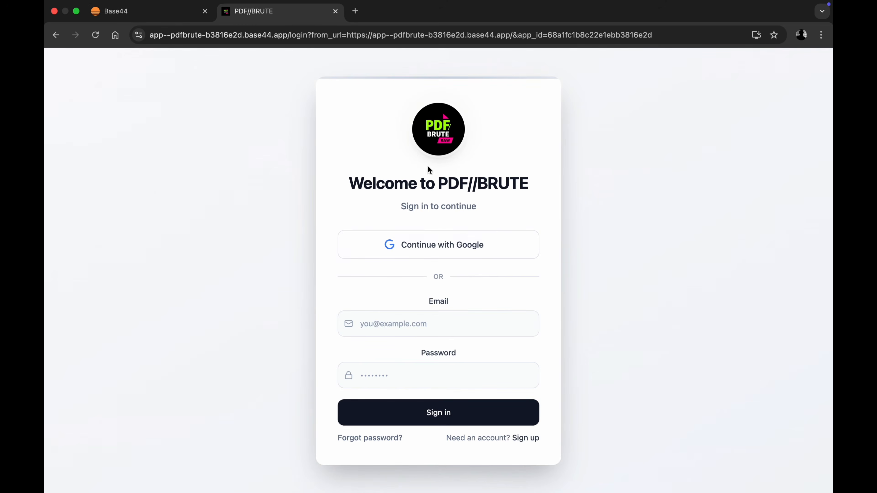
left_click(441, 241)
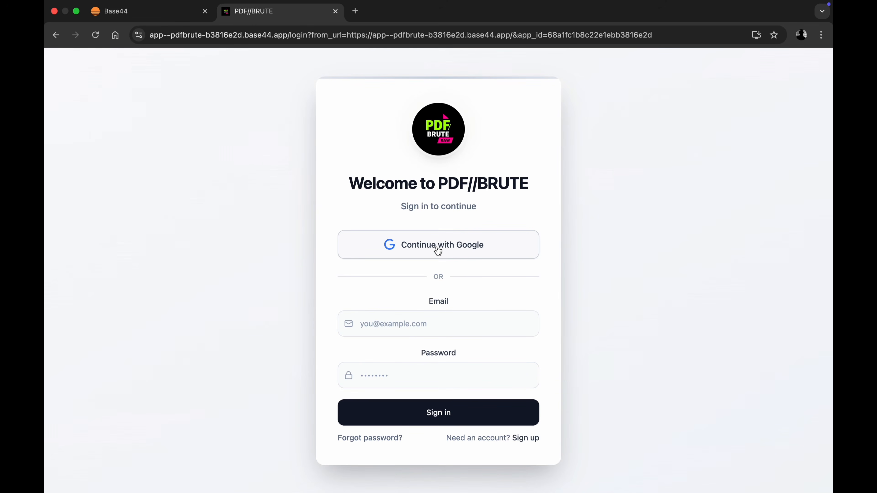
Look over the shared app's home page and its PDF tool cards
scroll(435, 314, "down", 7)
scroll(448, 311, "up", 7)
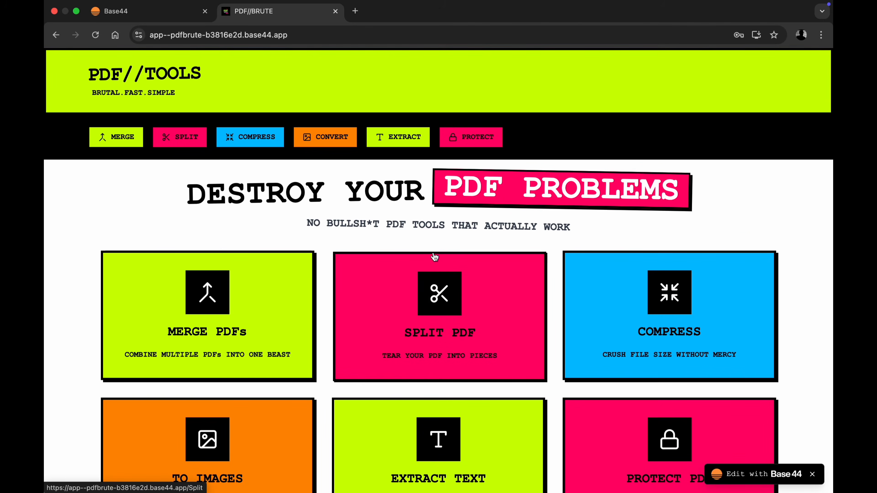
scroll(449, 414, "down", 5)
scroll(448, 417, "up", 5)
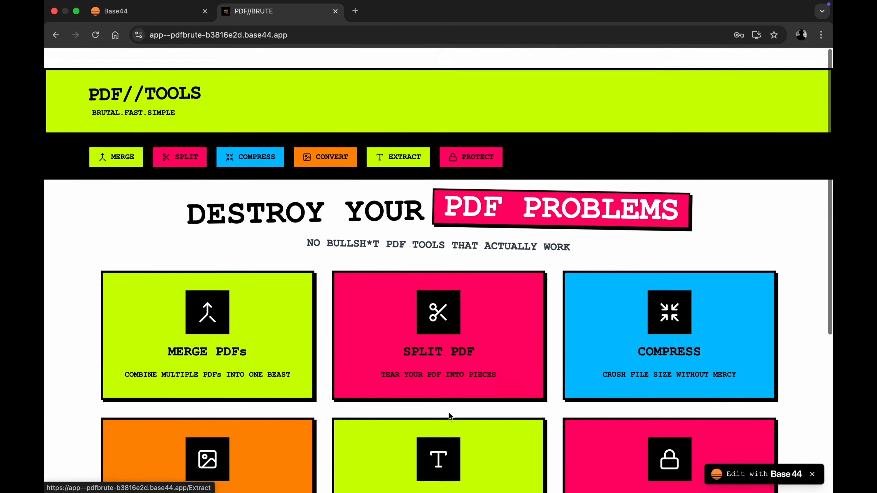
Return to the Base44 editor and check the app's user list in the management dashboard
left_click(144, 11)
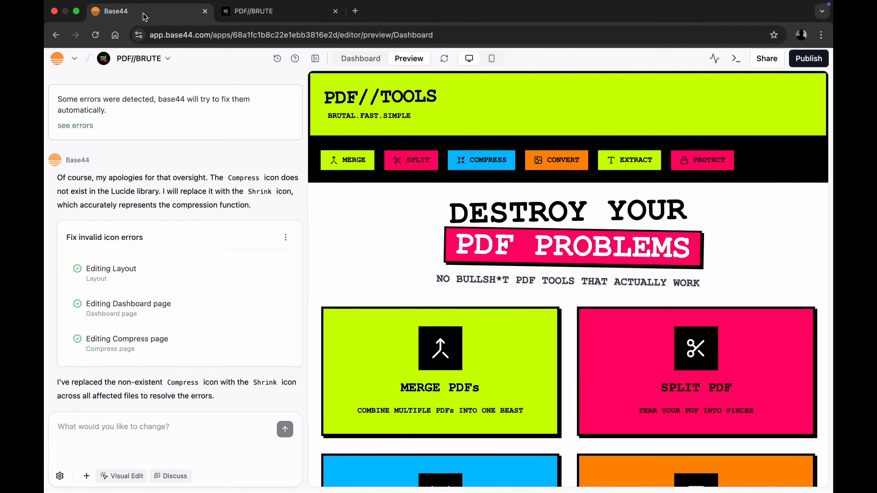
left_click(360, 60)
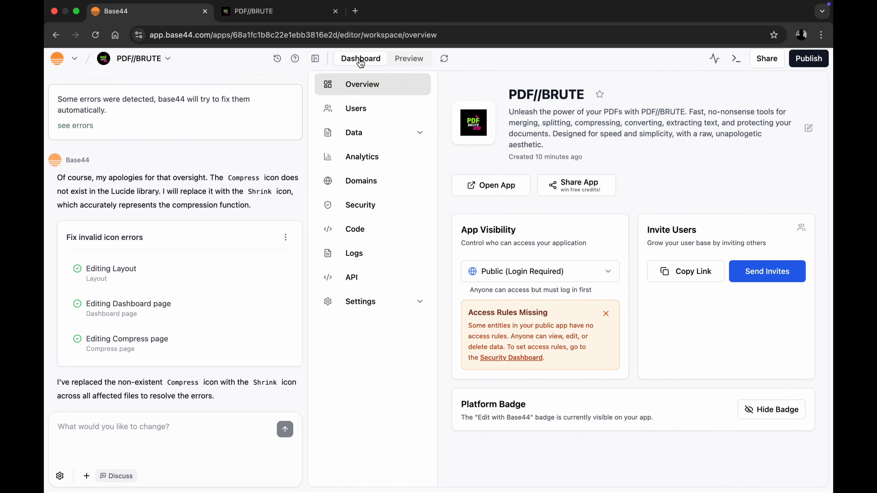
left_click(372, 113)
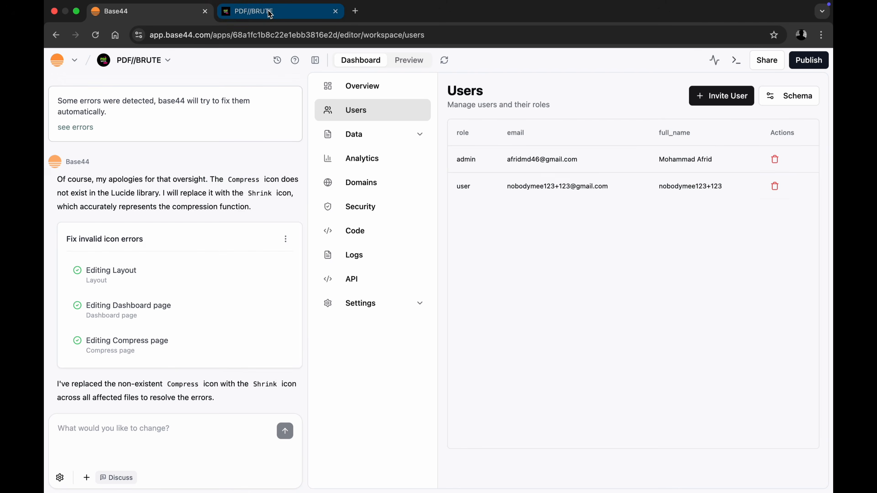
Switch back to the live PDF//BRUTE app and review its home page down to the footer
left_click(263, 10)
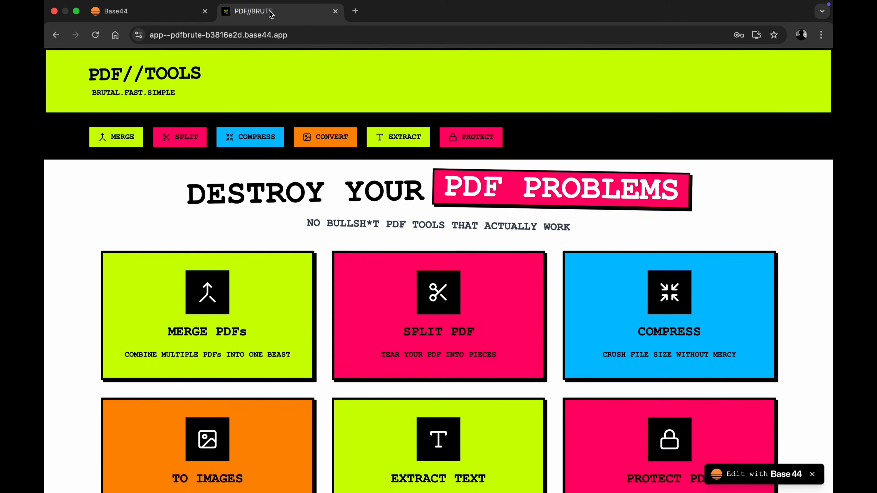
scroll(450, 289, "down", 6)
scroll(449, 288, "up", 7)
scroll(449, 287, "down", 7)
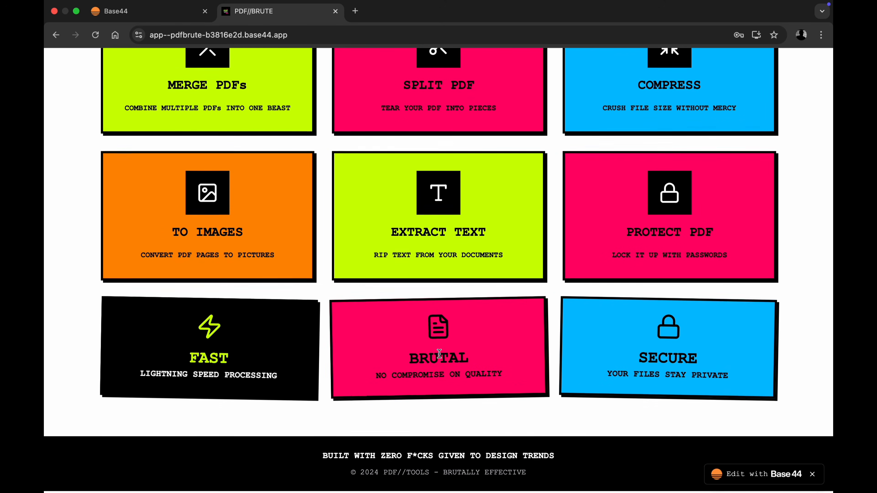
scroll(439, 353, "up", 7)
Try the Merge PDFs upload in the live app, cancel the file selection and return to the home page
left_click(234, 359)
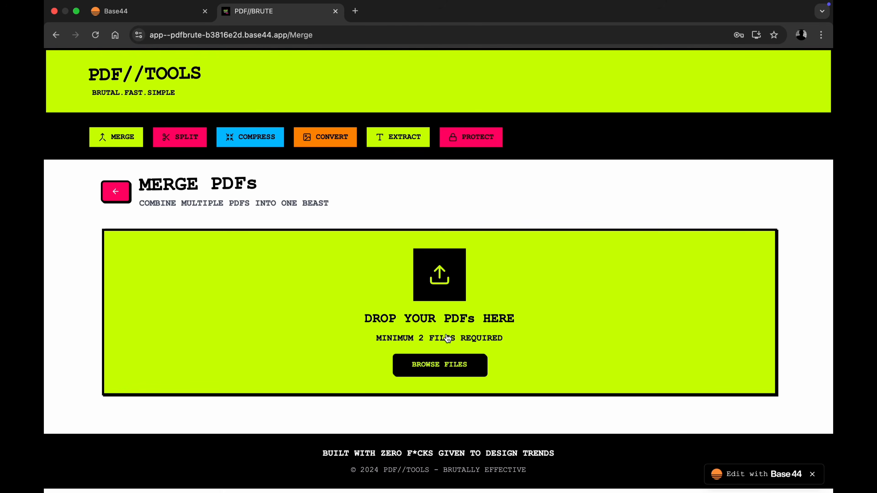
left_click(445, 365)
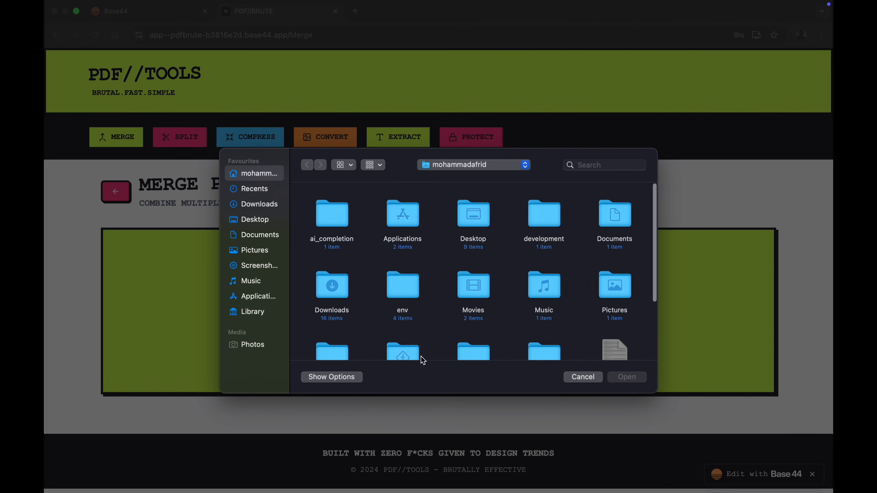
left_click(588, 377)
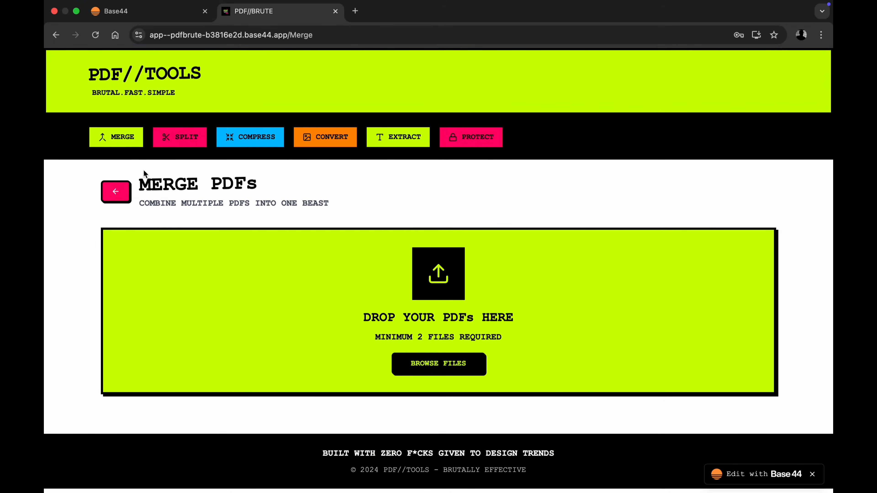
left_click(114, 193)
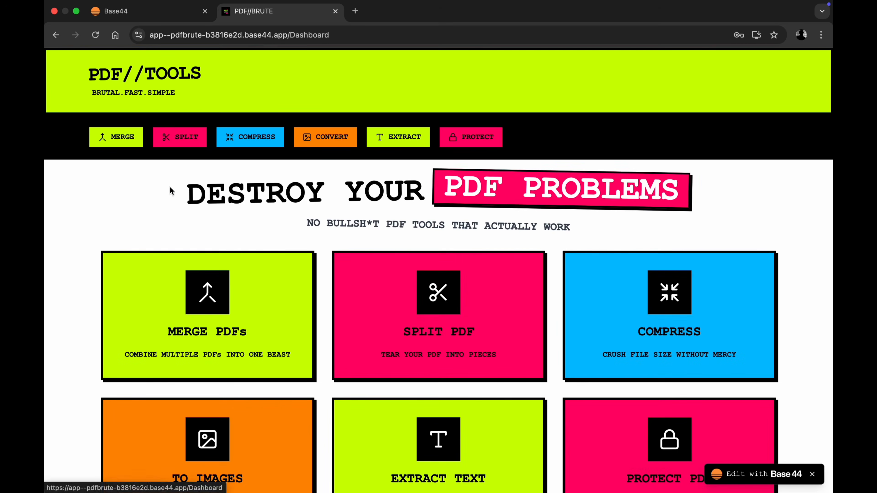
Return to the Base44 editor, bring up the app's publishing options and check its domain management page
left_click(157, 11)
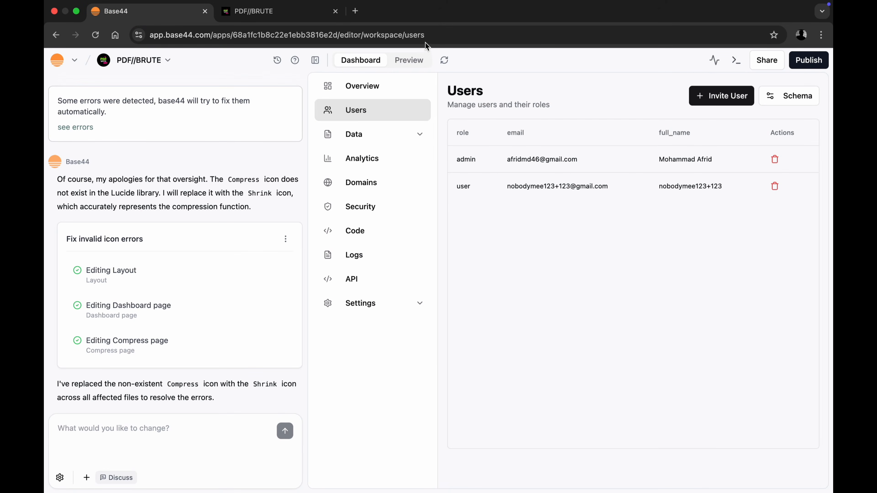
left_click(413, 65)
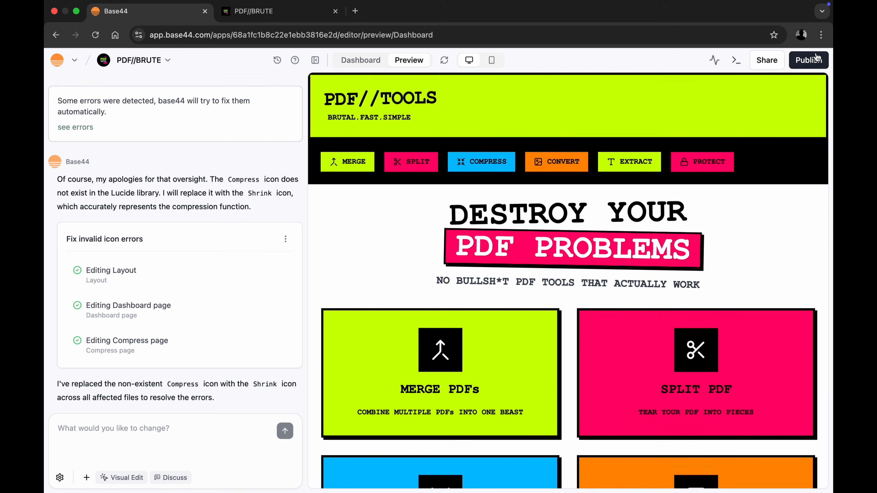
left_click(815, 62)
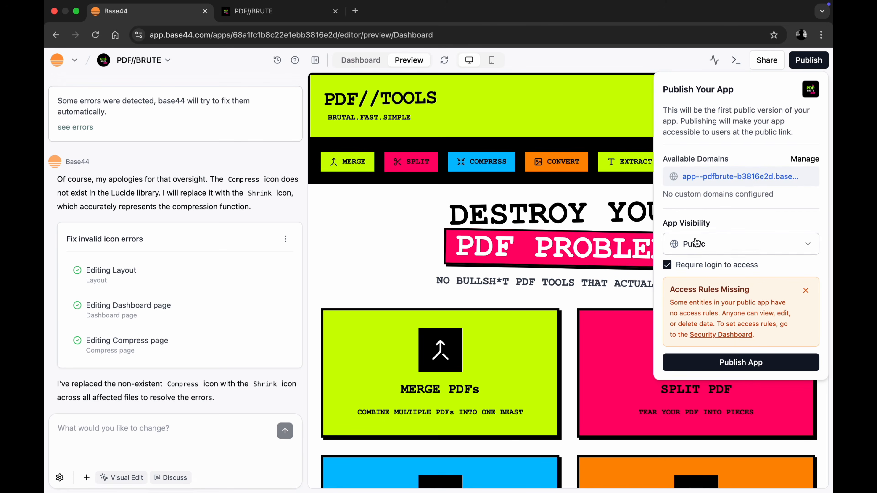
left_click(806, 160)
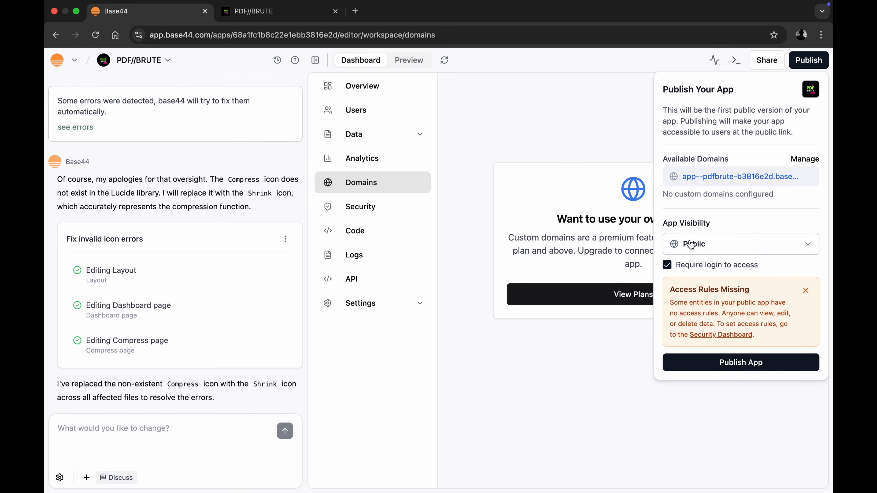
Review the visibility choices, publish the app as Public with login required, and return to its preview
left_click(810, 245)
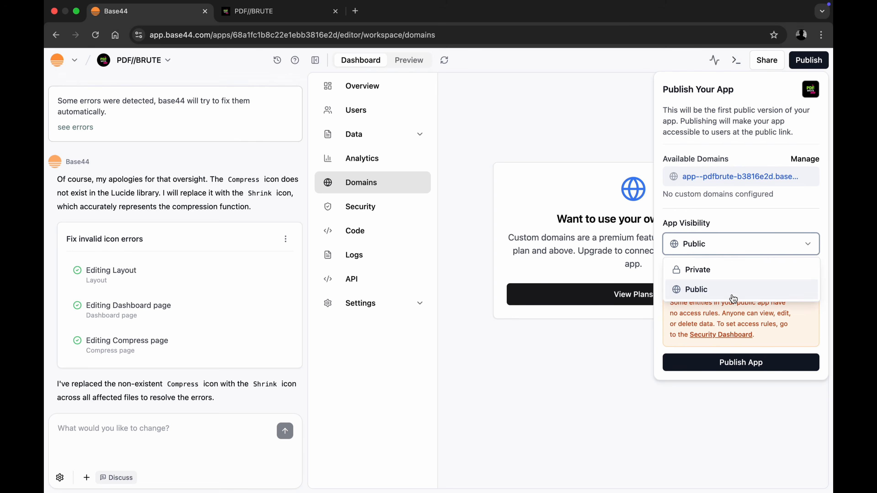
left_click(776, 218)
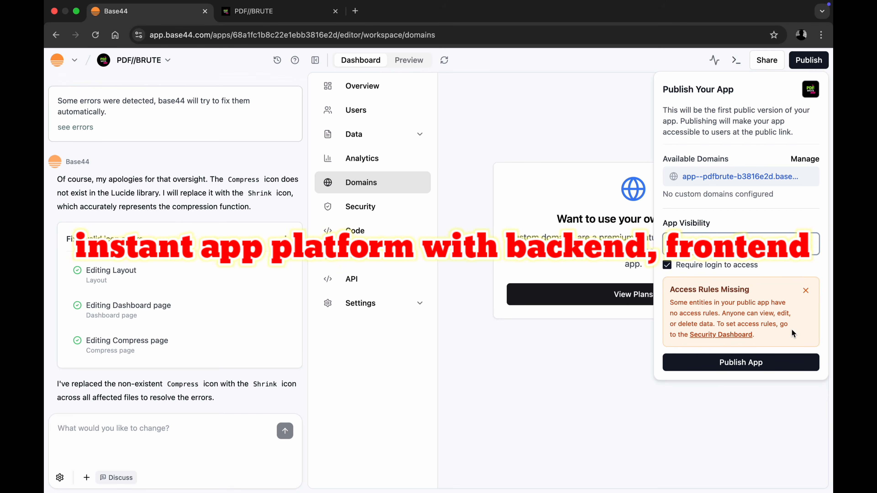
left_click(756, 365)
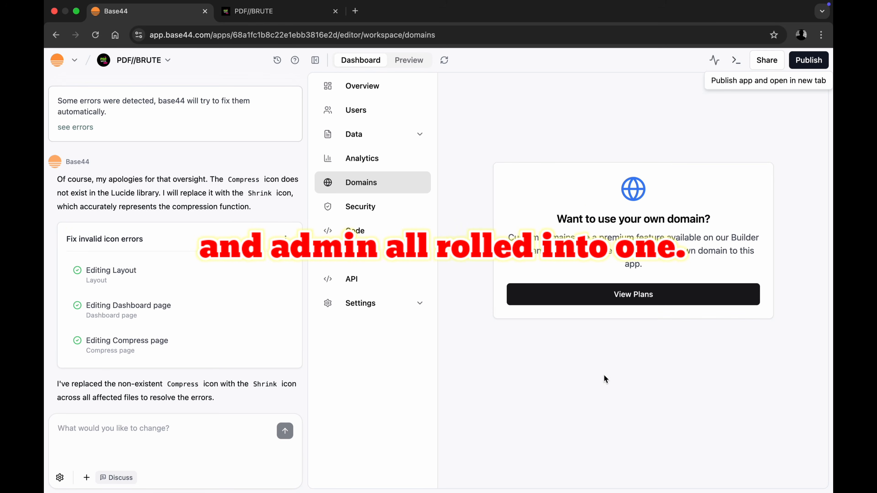
left_click(407, 62)
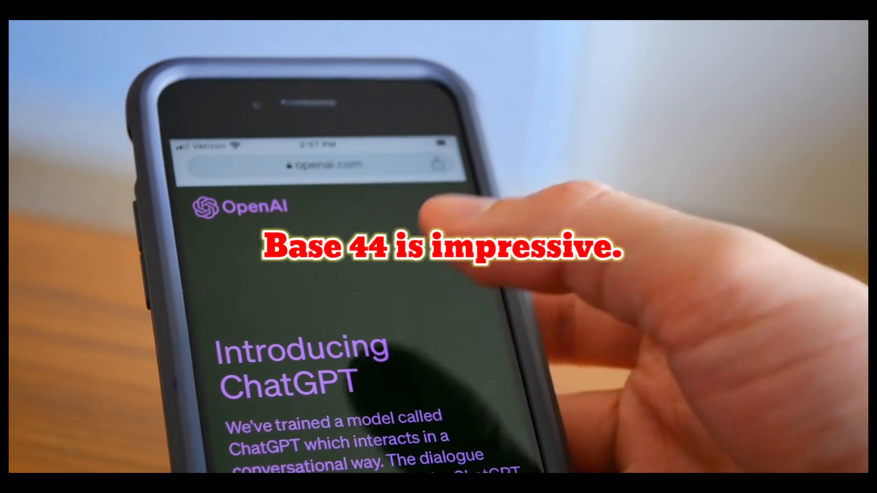